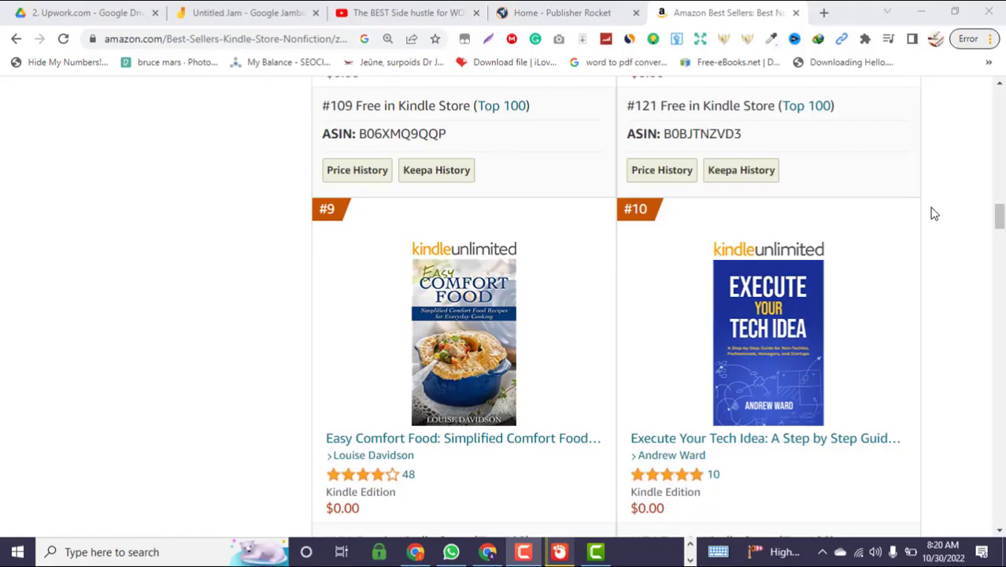
Step: Scroll up through Amazon's free Kindle nonfiction best-sellers list
scroll(933, 213, "up", 3)
scroll(933, 214, "up", 3)
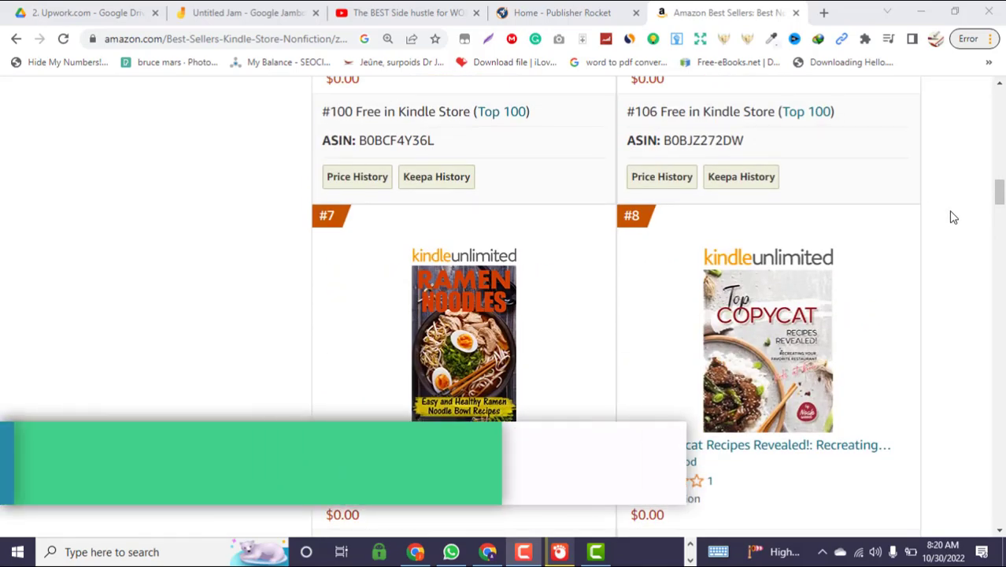
Step: Browse the ranked cookbook titles in the best-sellers list, then switch to the Publisher Rocket homepage
scroll(918, 228, "down", 2)
scroll(915, 227, "down", 6)
scroll(915, 227, "up", 4)
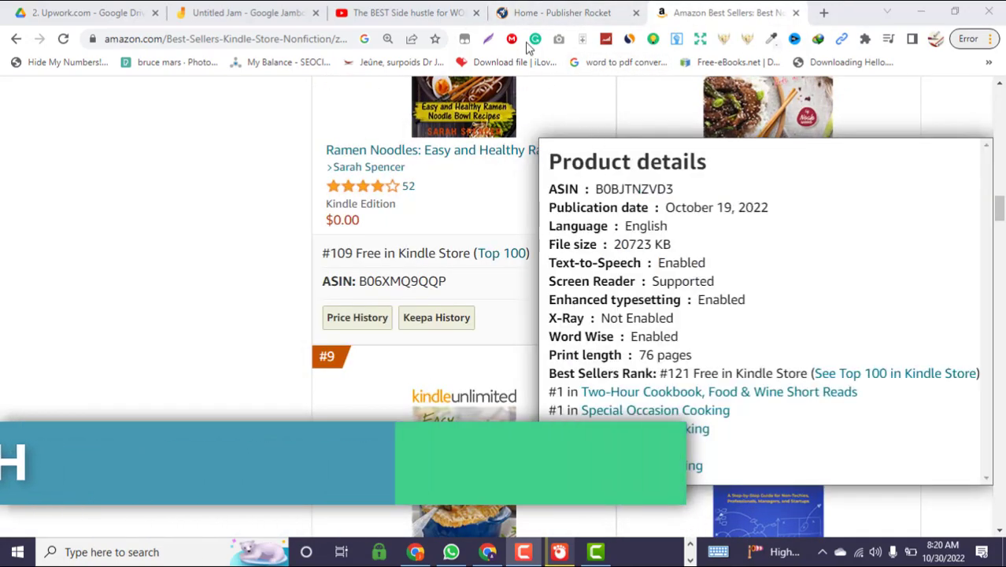
scroll(952, 328, "down", 12)
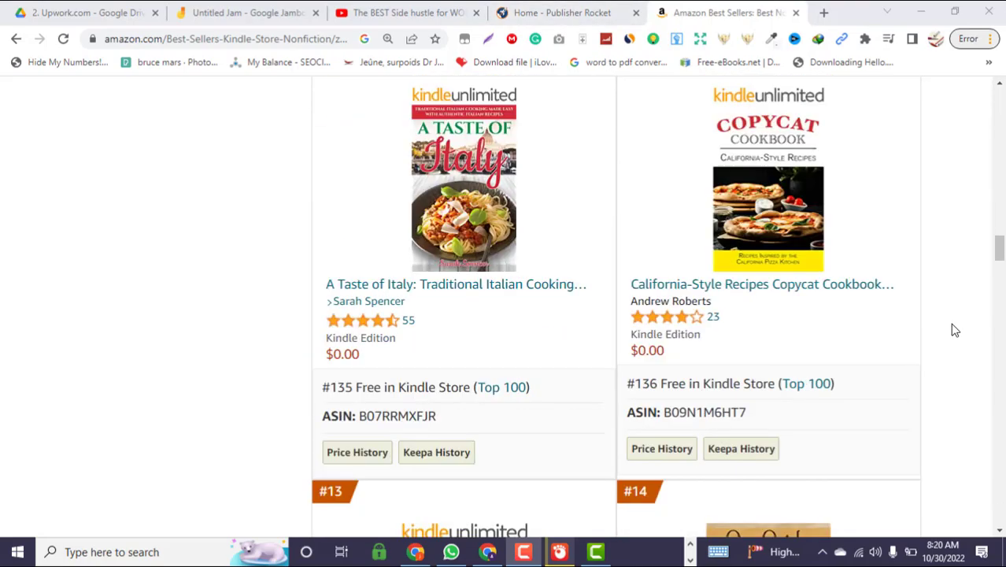
left_click_drag(998, 269, 998, 169)
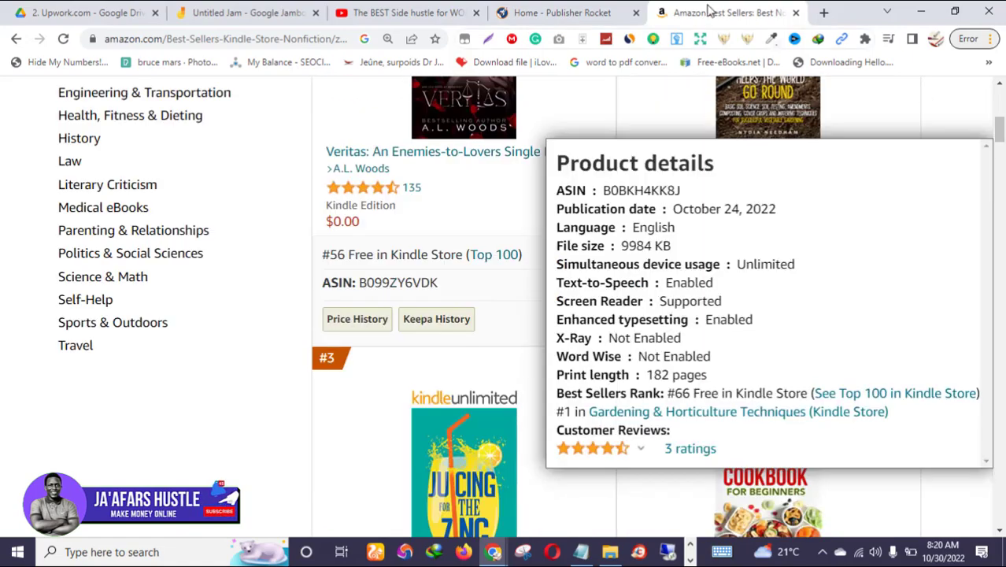
left_click(587, 13)
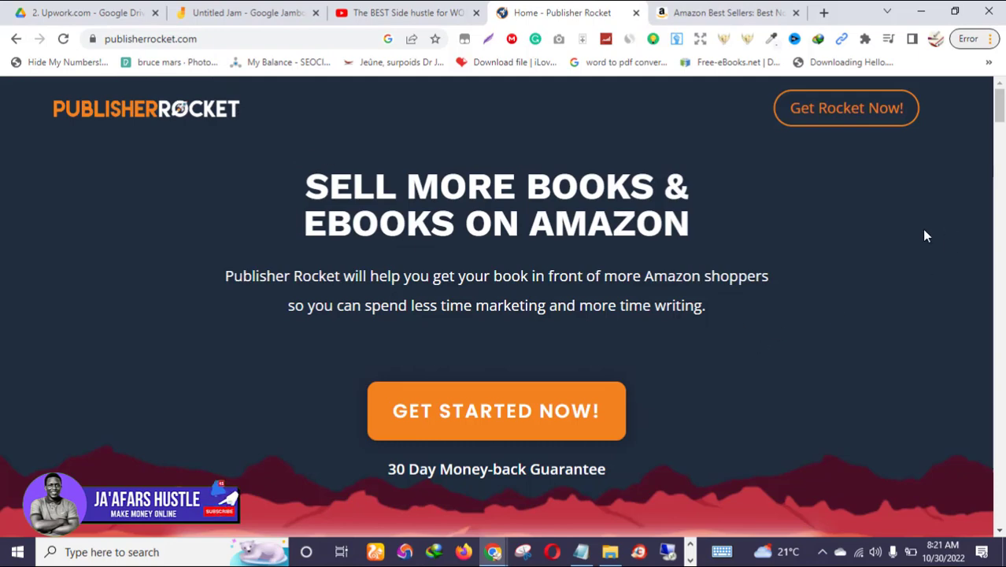
Step: Start buying Publisher Rocket with GET STARTED NOW! and bring up the new ThriveCart checkout page
scroll(865, 275, "down", 2)
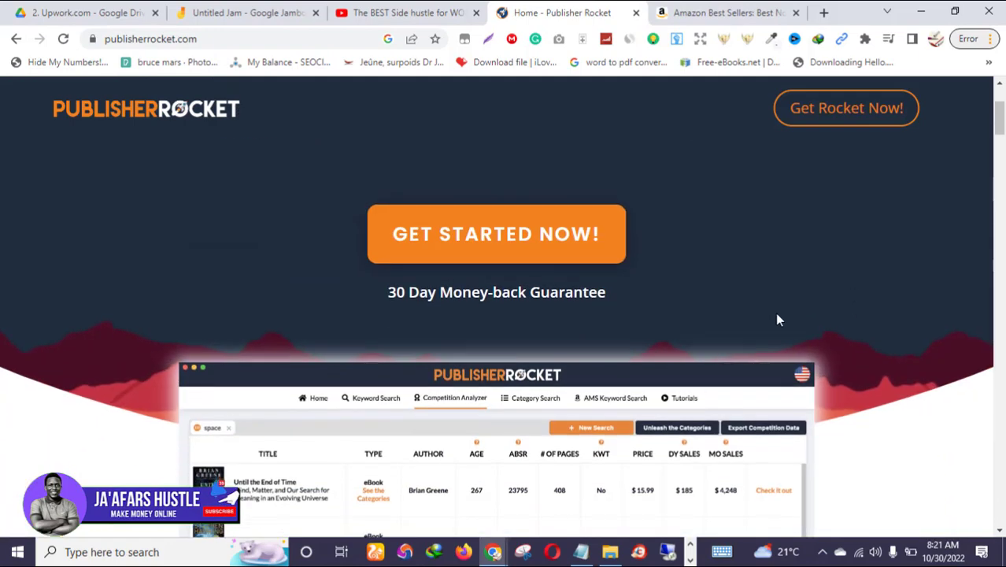
left_click(616, 259)
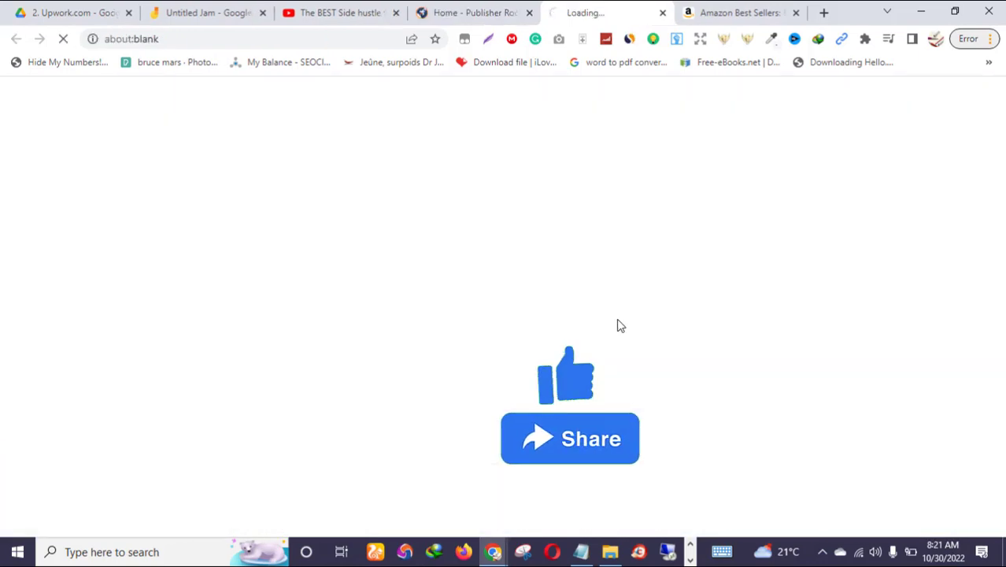
left_click(490, 18)
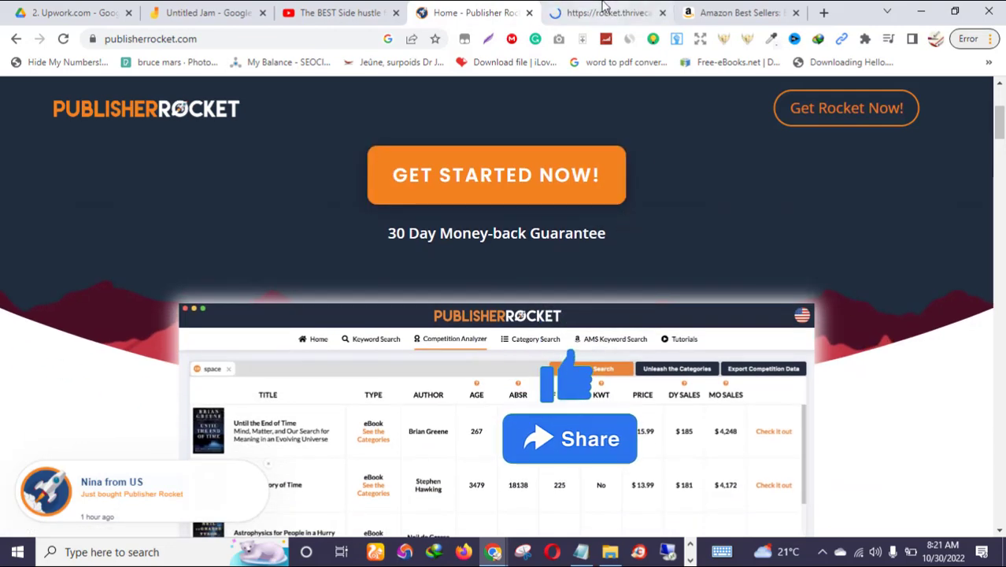
left_click(602, 9)
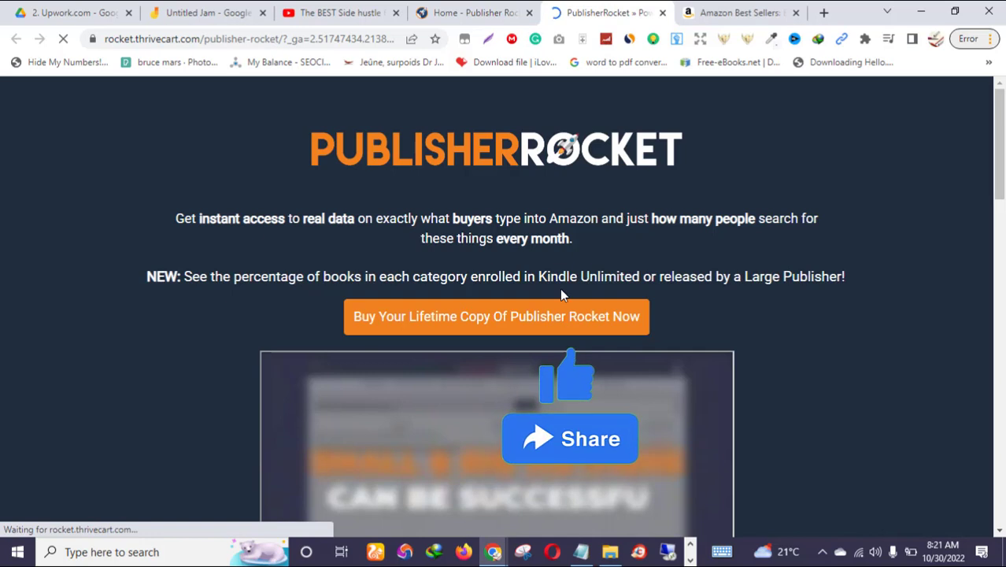
Step: Scroll through the $97 lifetime checkout form with its card and PayPal payment options
scroll(614, 263, "down", 1)
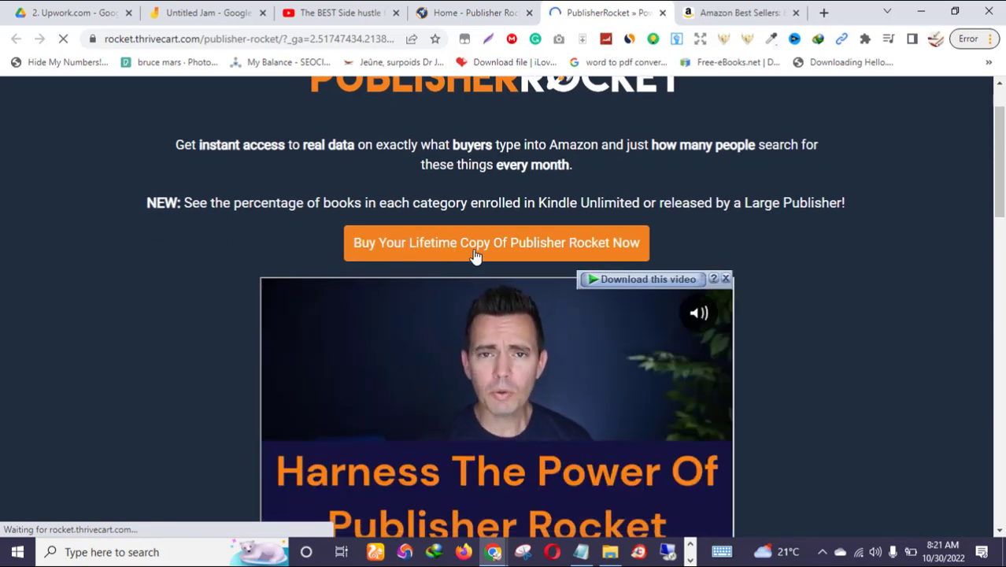
scroll(571, 254, "down", 3)
scroll(438, 269, "up", 2)
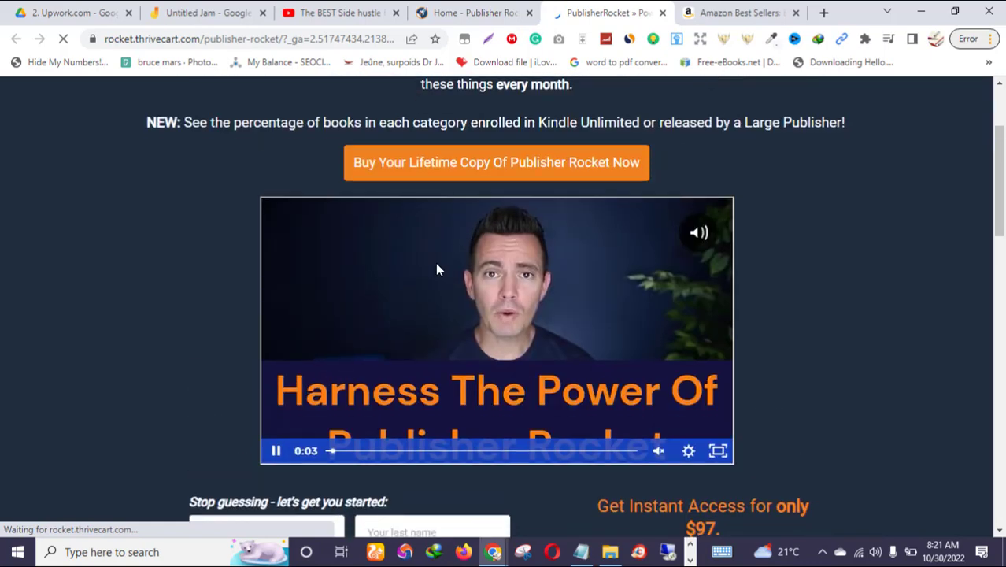
scroll(439, 269, "down", 3)
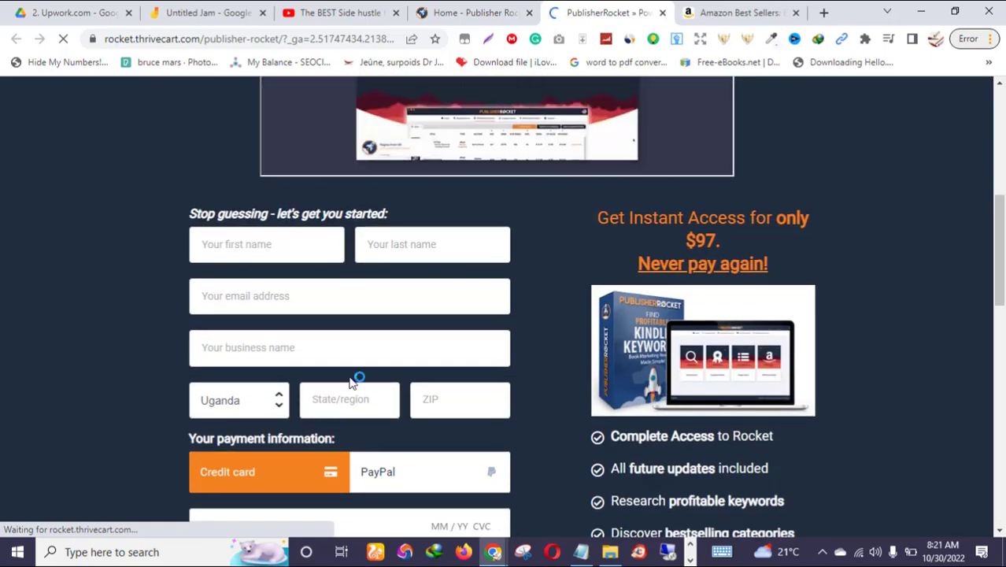
scroll(354, 378, "down", 1)
scroll(358, 406, "down", 3)
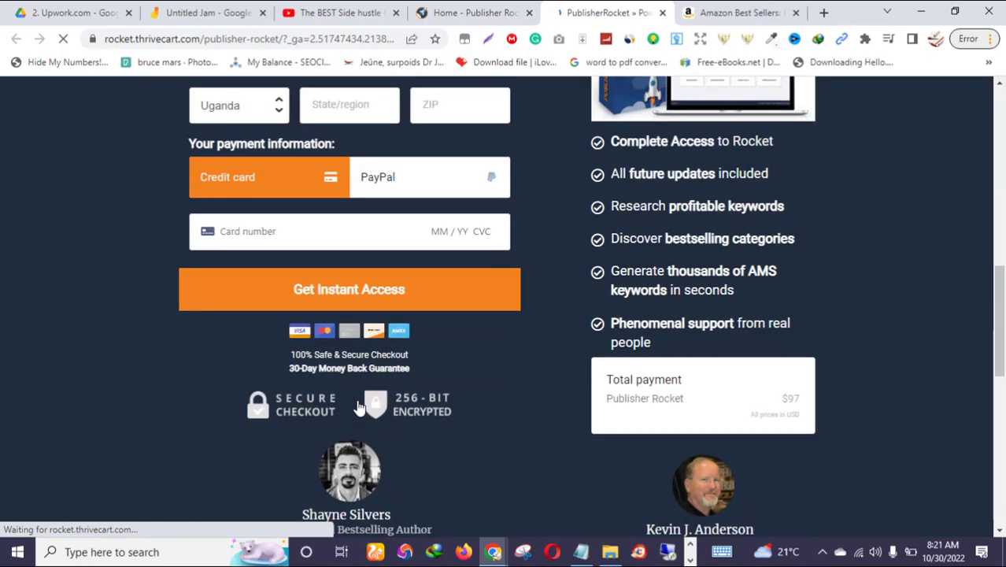
scroll(378, 313, "up", 3)
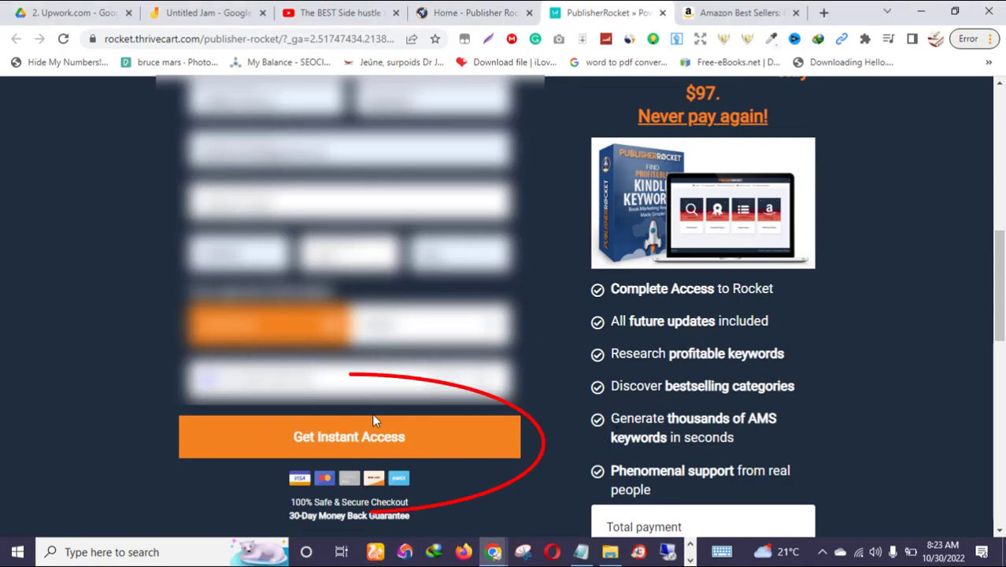
Step: Submit the $97 order and decline the $24.99 keywords and categories course upsell
left_click(330, 438)
scroll(394, 224, "up", 3)
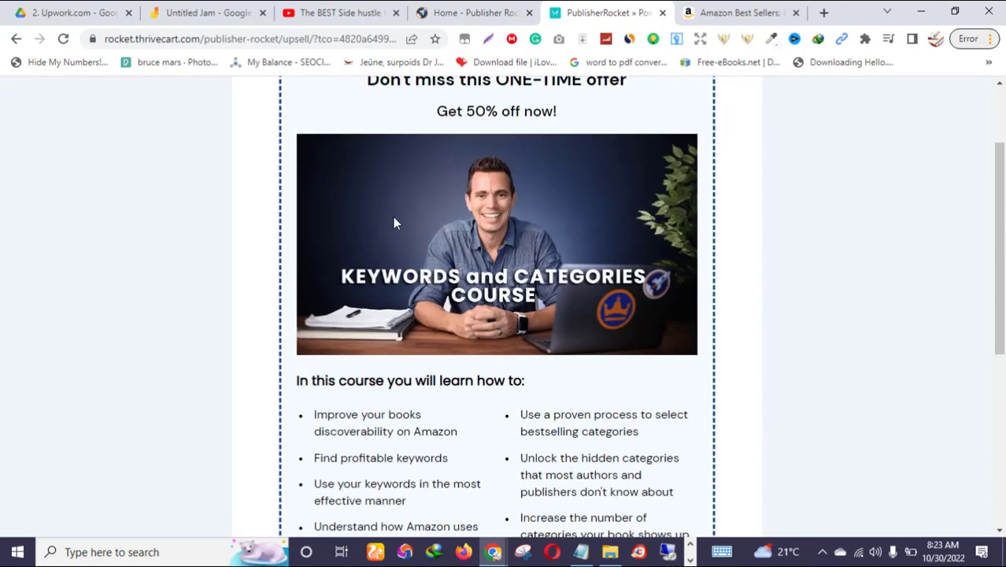
scroll(675, 178, "up", 2)
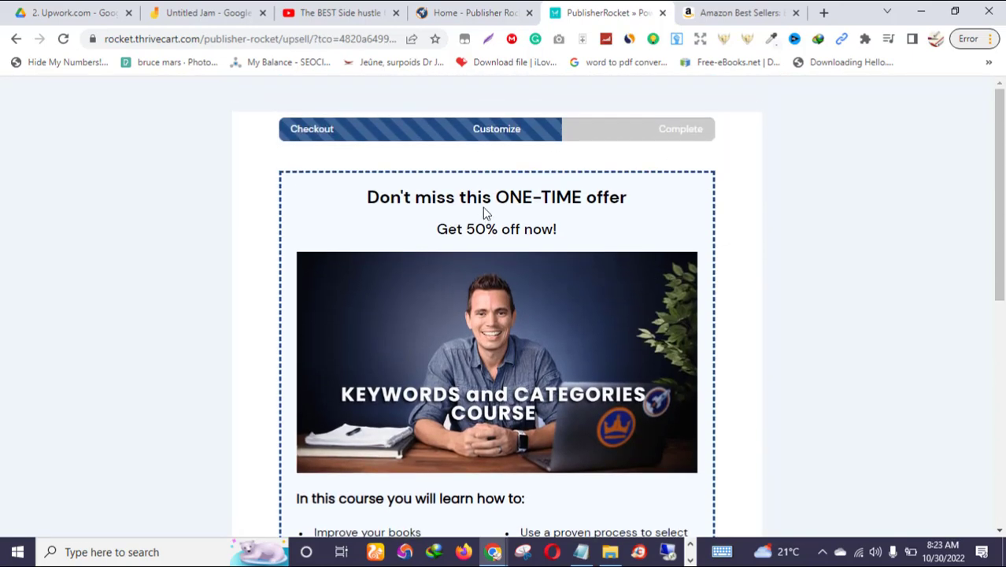
scroll(544, 218, "down", 1)
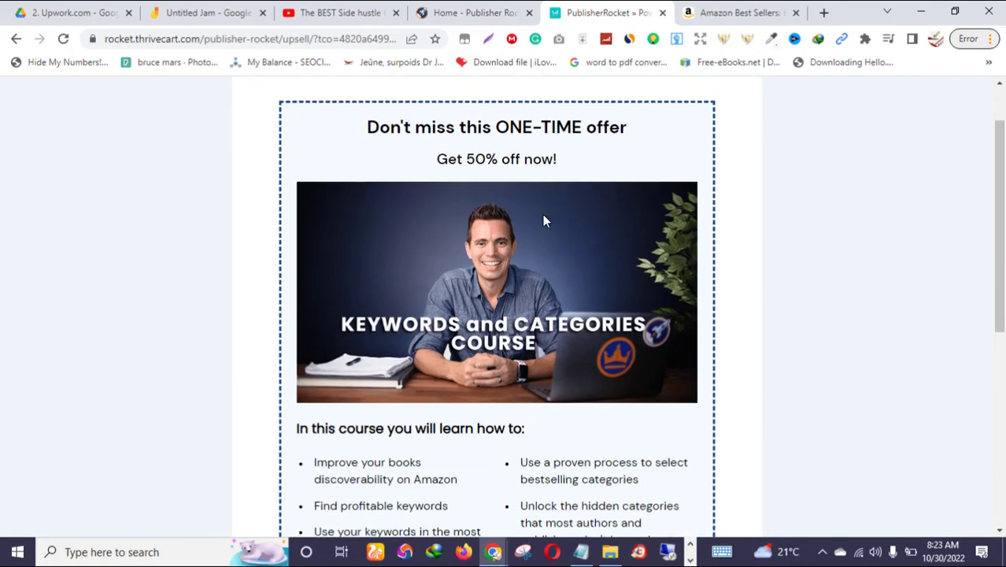
scroll(523, 236, "down", 1)
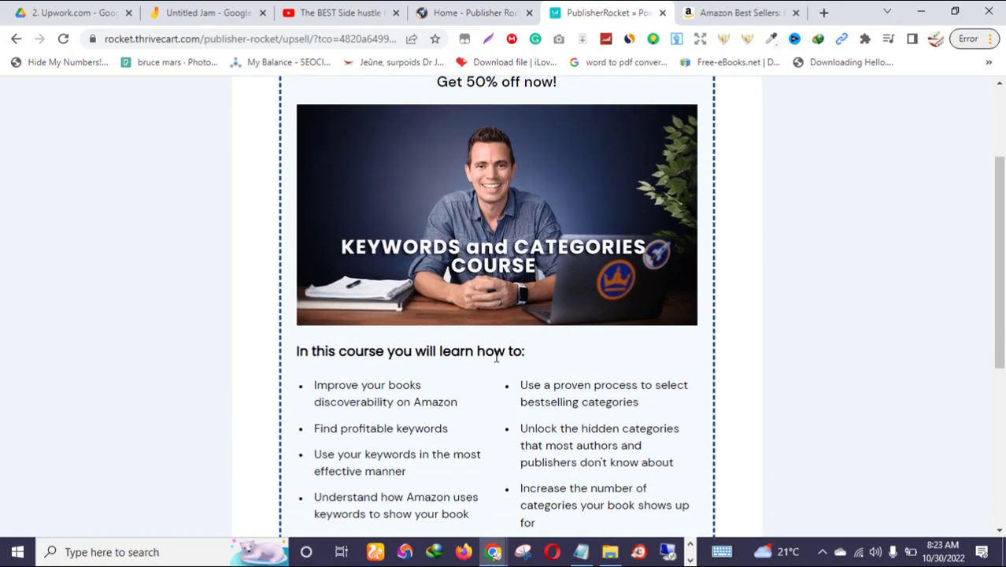
scroll(442, 387, "down", 2)
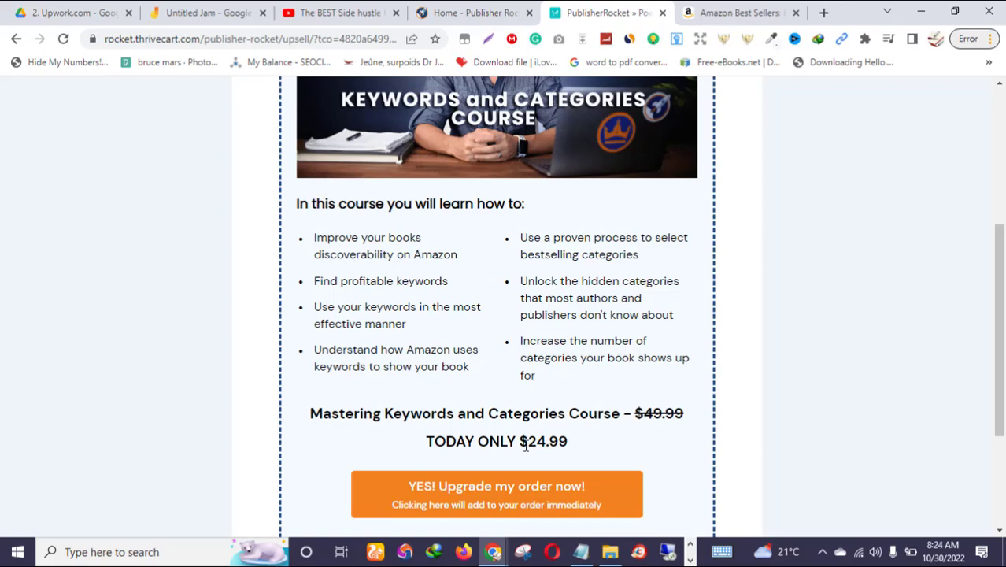
scroll(740, 312, "down", 3)
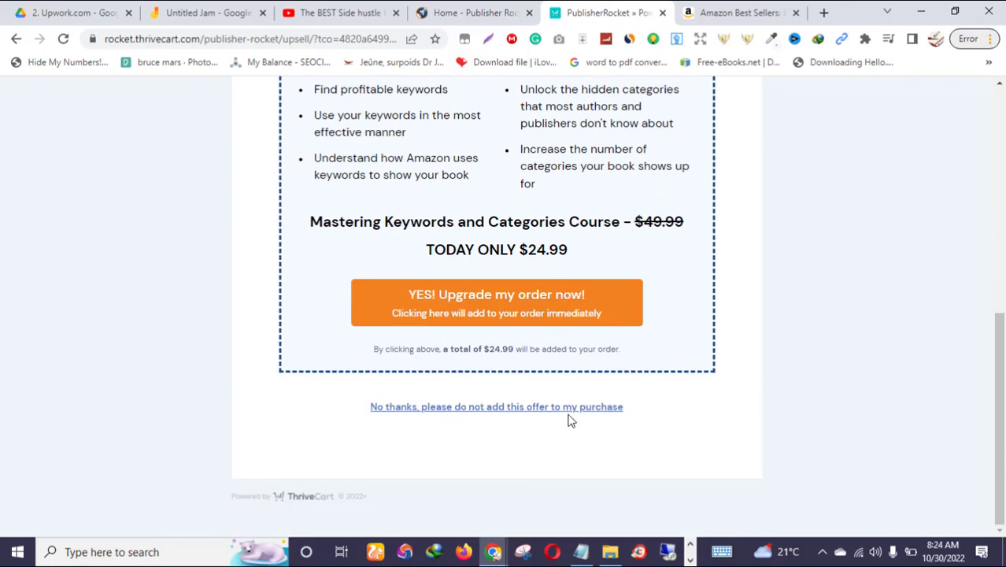
left_click(491, 408)
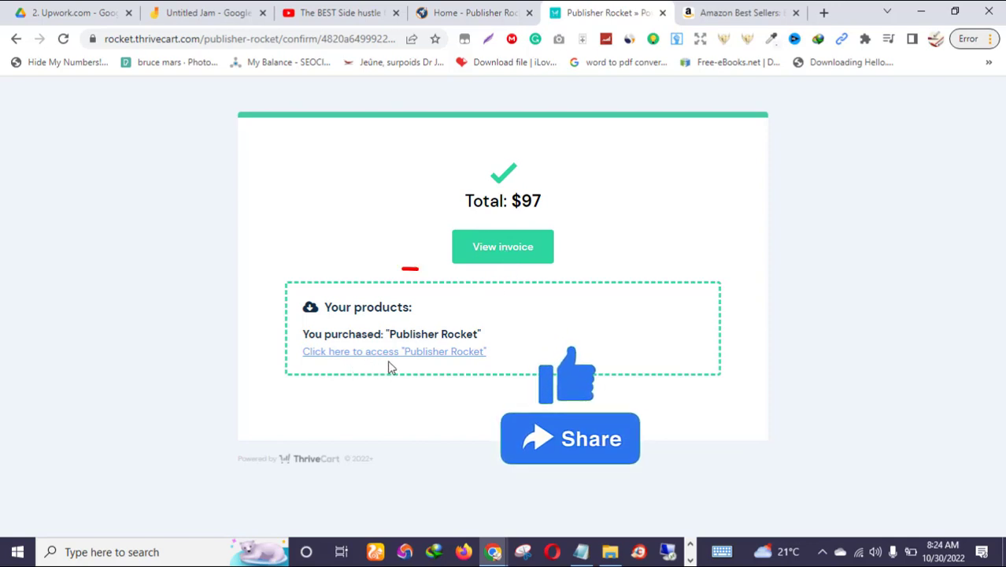
Step: Follow the 'Click here to access "Publisher Rocket"' link on the confirmation page
left_click(424, 353)
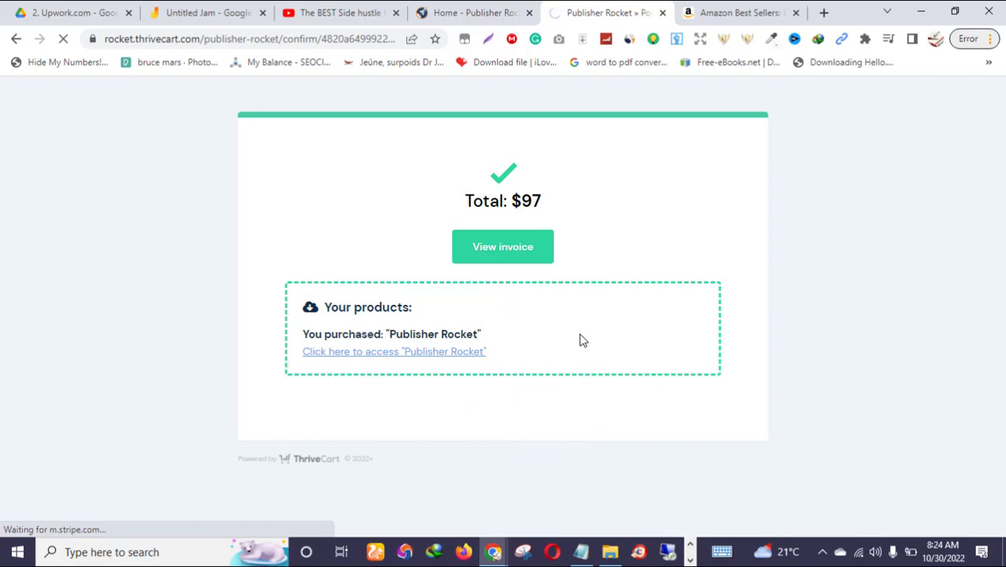
Step: Scroll the welcome page's getting-started directions and download PublisherRocketSetup.exe for Windows
scroll(584, 333, "up", 3)
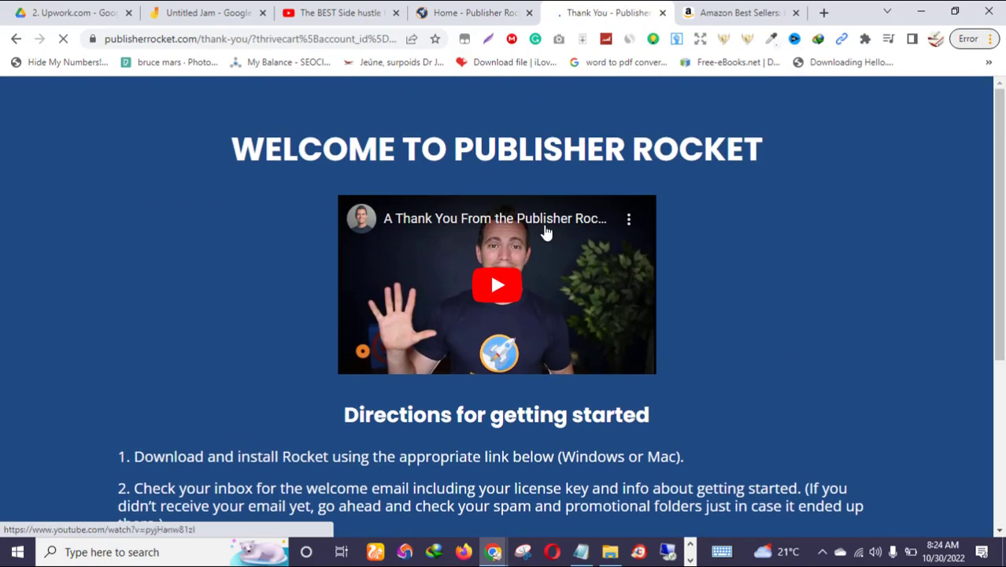
scroll(546, 232, "down", 3)
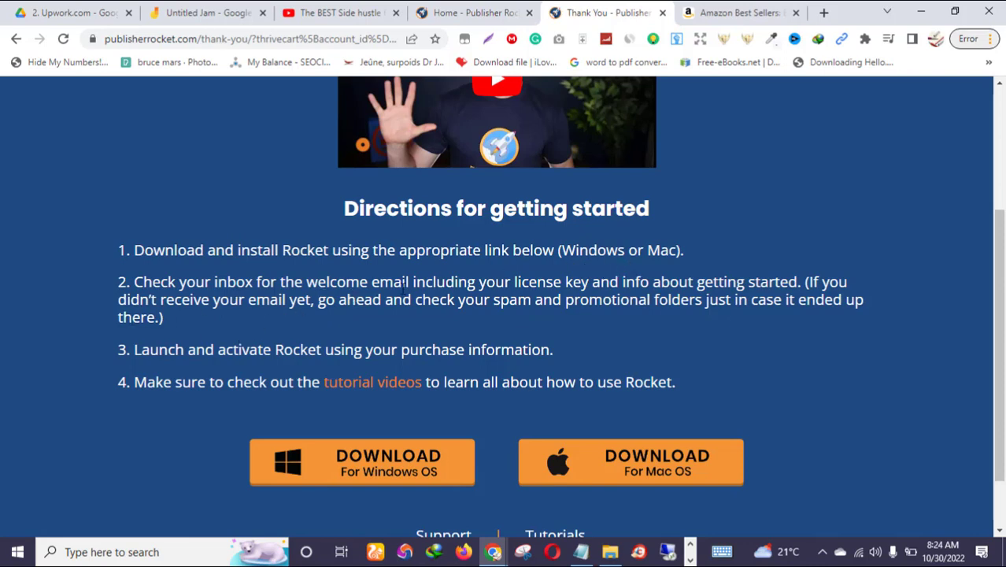
scroll(280, 368, "down", 1)
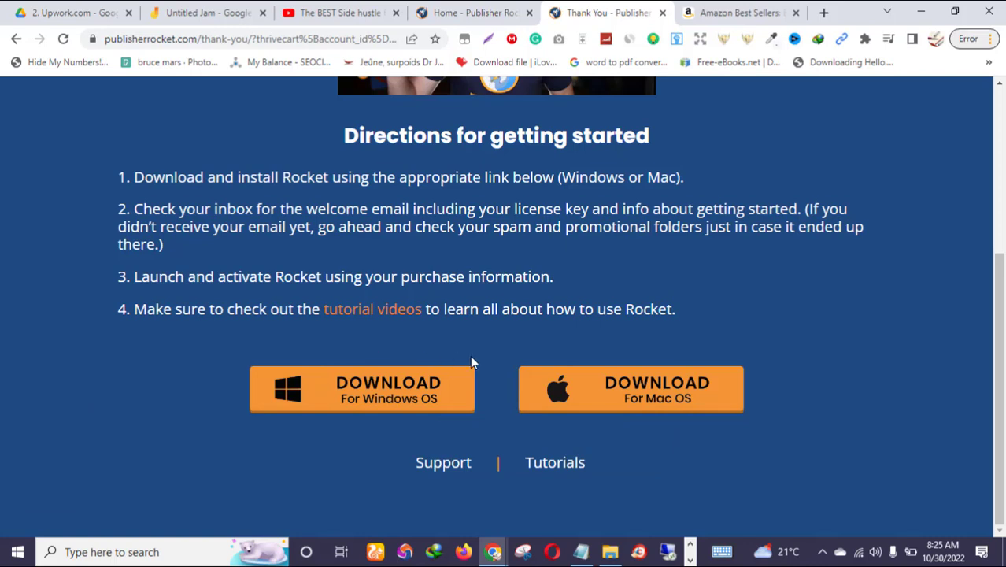
left_click(388, 389)
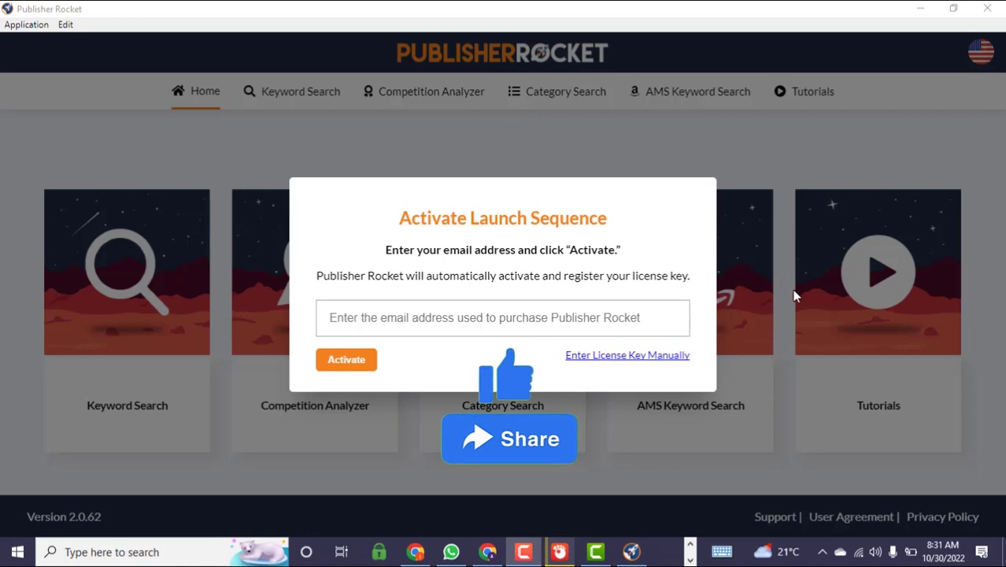
Step: Enter the purchase e-mail address in the Activate Launch Sequence dialog and activate the licence
left_click(403, 320)
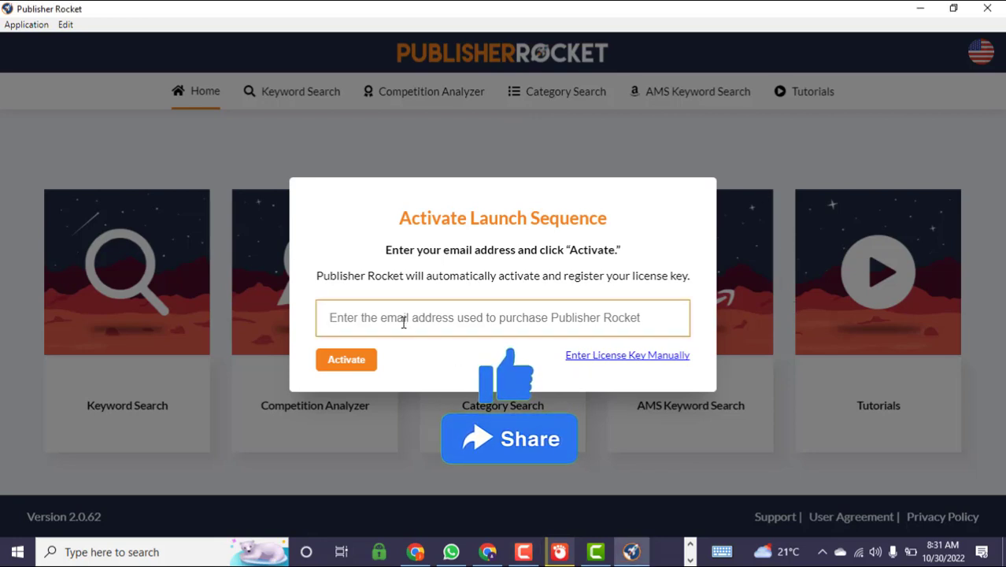
type("jaa")
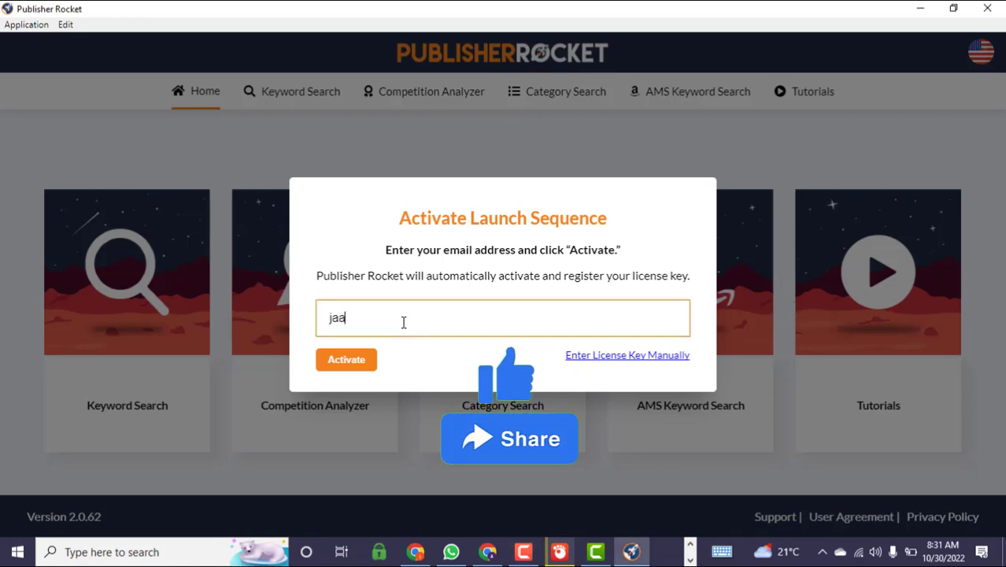
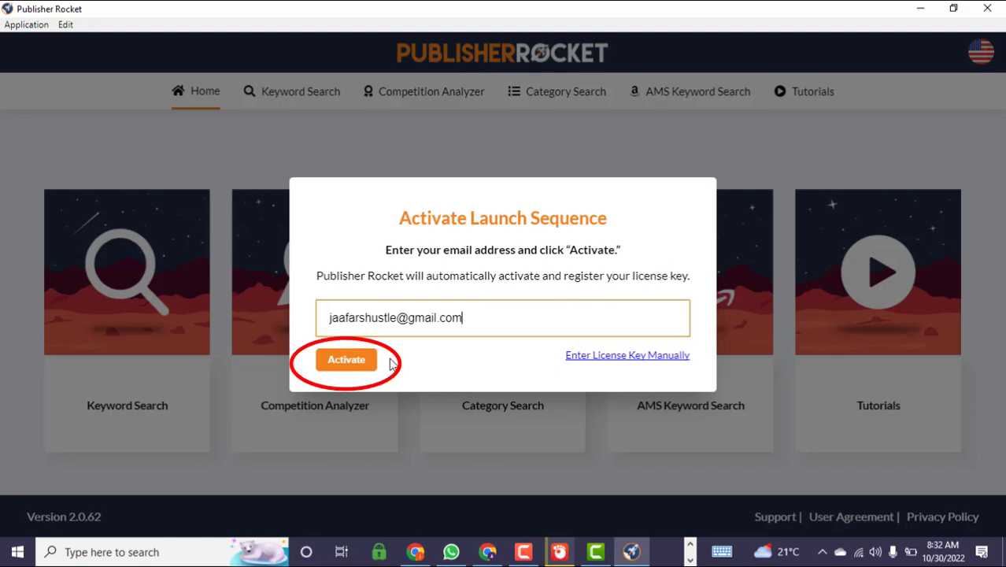
left_click(375, 380)
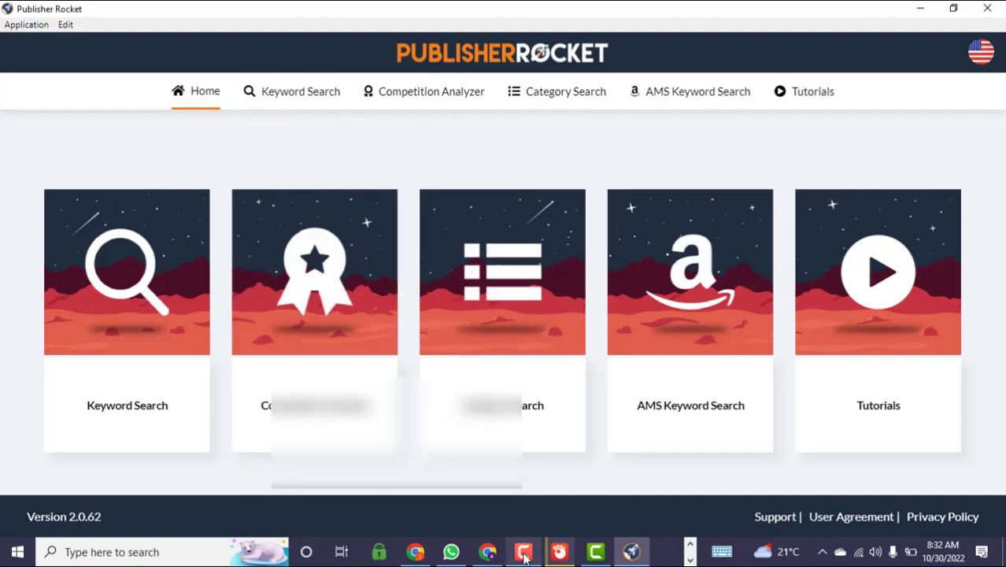
Step: Alt+Tab to the Chrome window showing the $97 Gmail purchase receipt
key("alt+Tab")
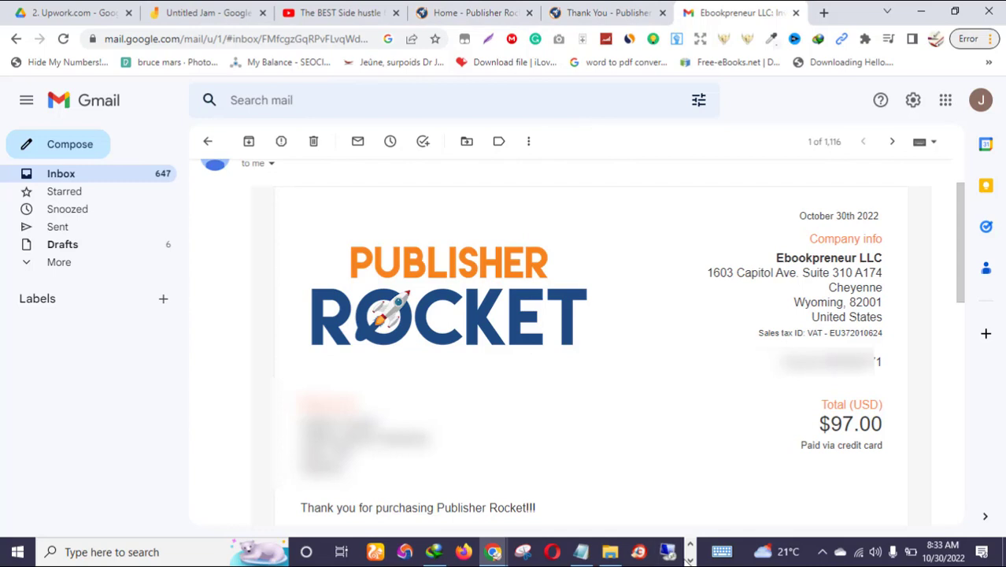
Step: Bring the activated Publisher Rocket app back up from the Windows taskbar
left_click(640, 555)
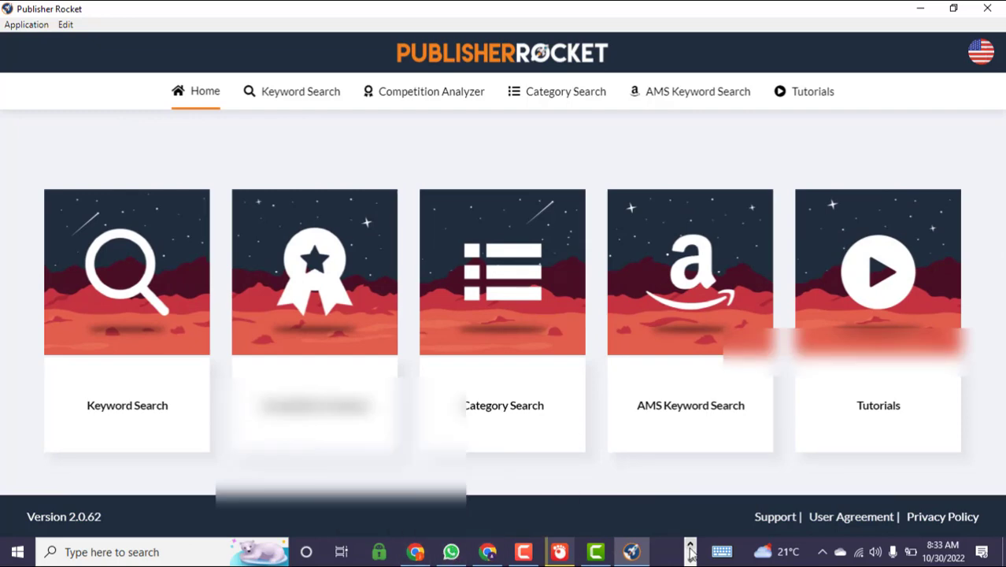
Step: Bring the Chrome Gmail window forward and return to the 'Thank You - Publisher Rocket' welcome tab
left_click(690, 551)
mouse_move(494, 554)
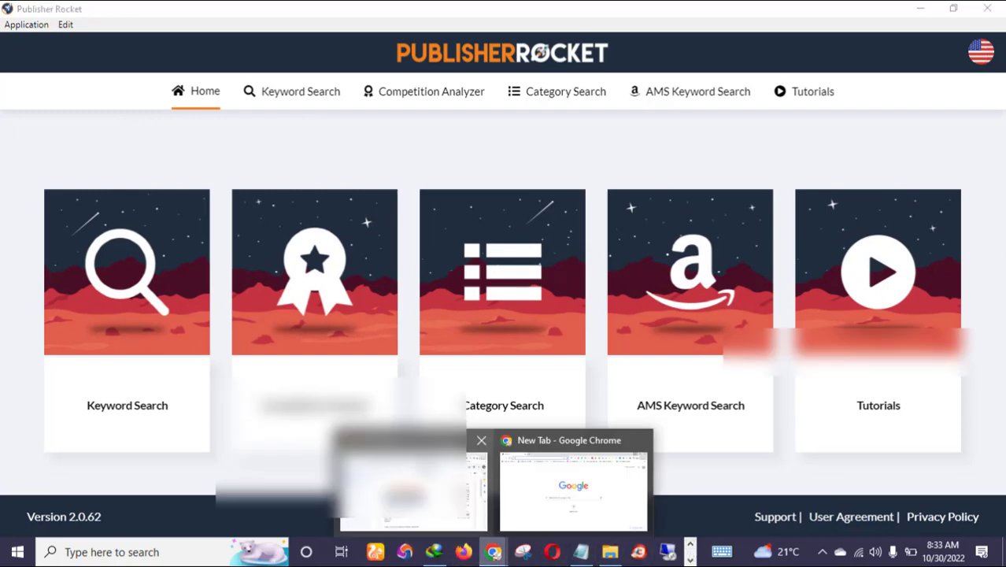
left_click(394, 472)
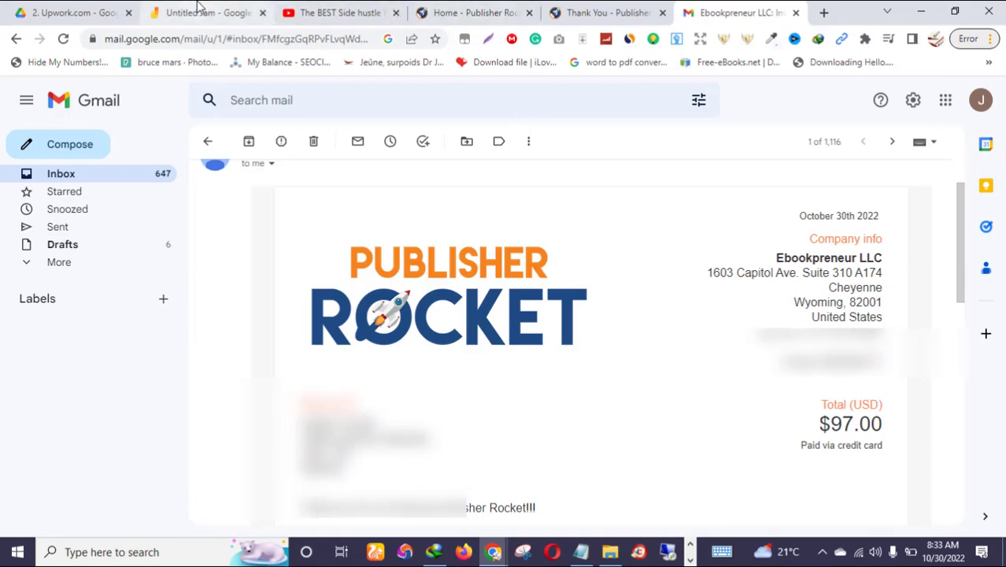
left_click(610, 9)
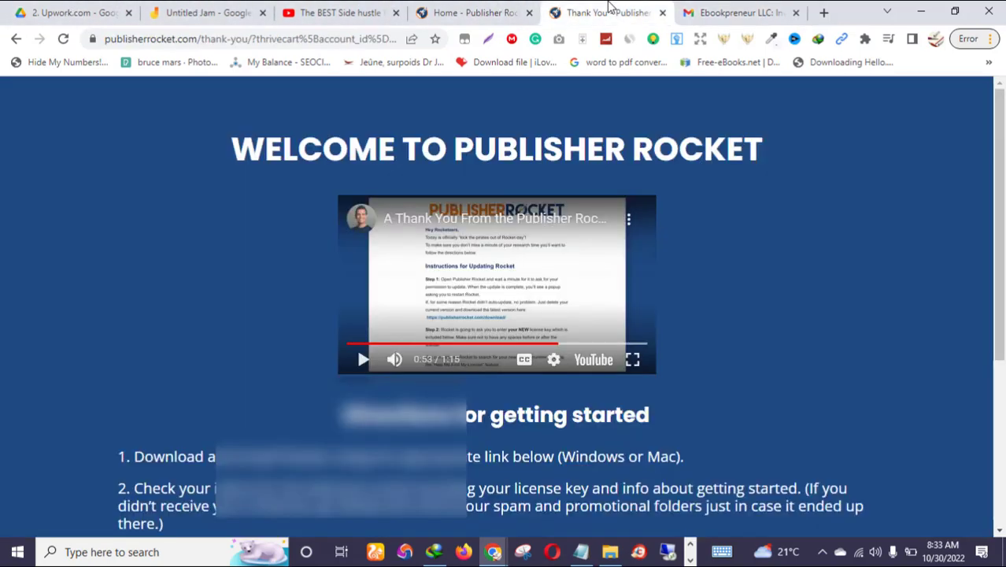
left_click(695, 10)
left_click(596, 9)
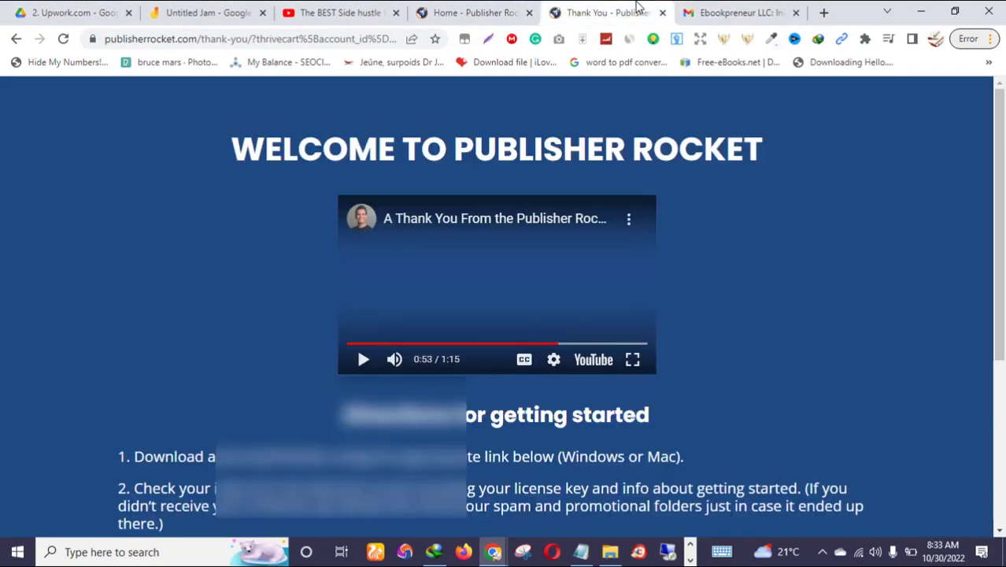